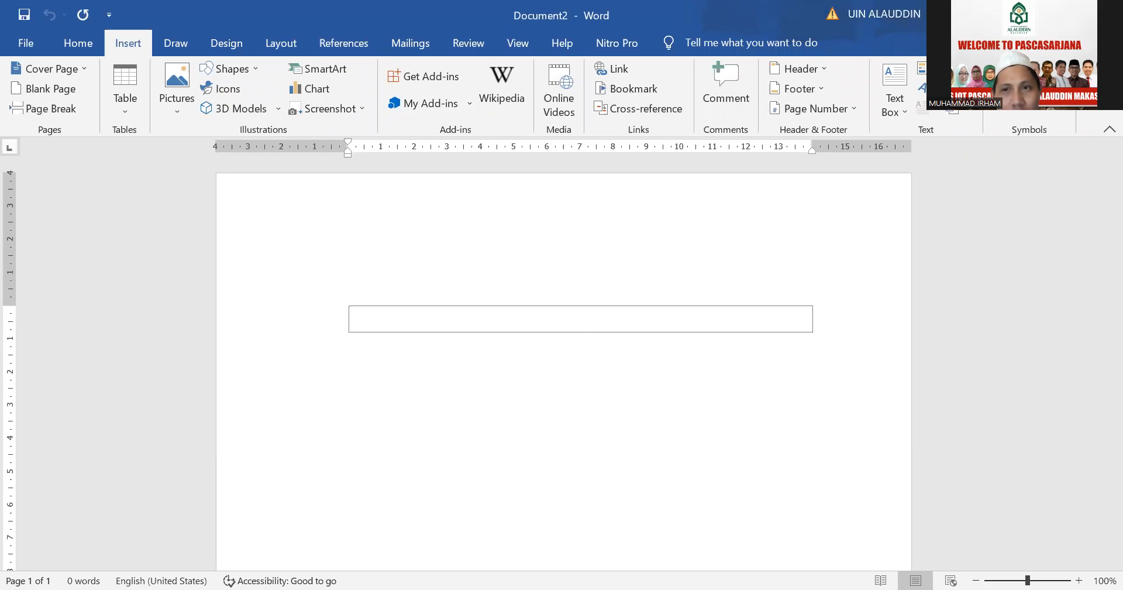
Remove the existing Ctrl+Shift+A shortcut from the symbol ā (Latin Small Letter A With Macron)
left_click(1022, 89)
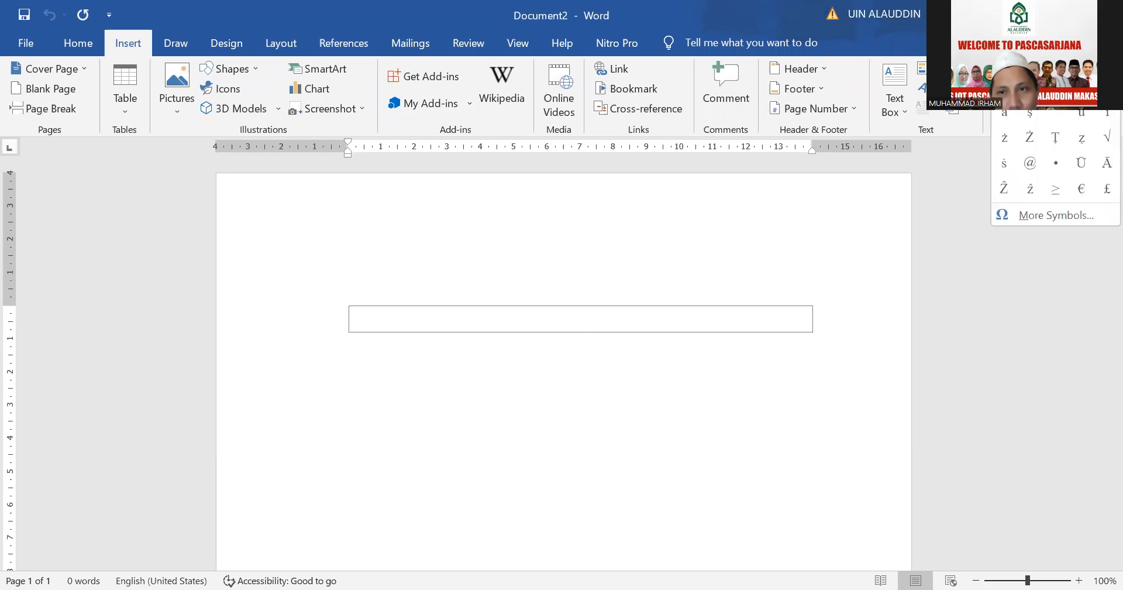
left_click(1044, 217)
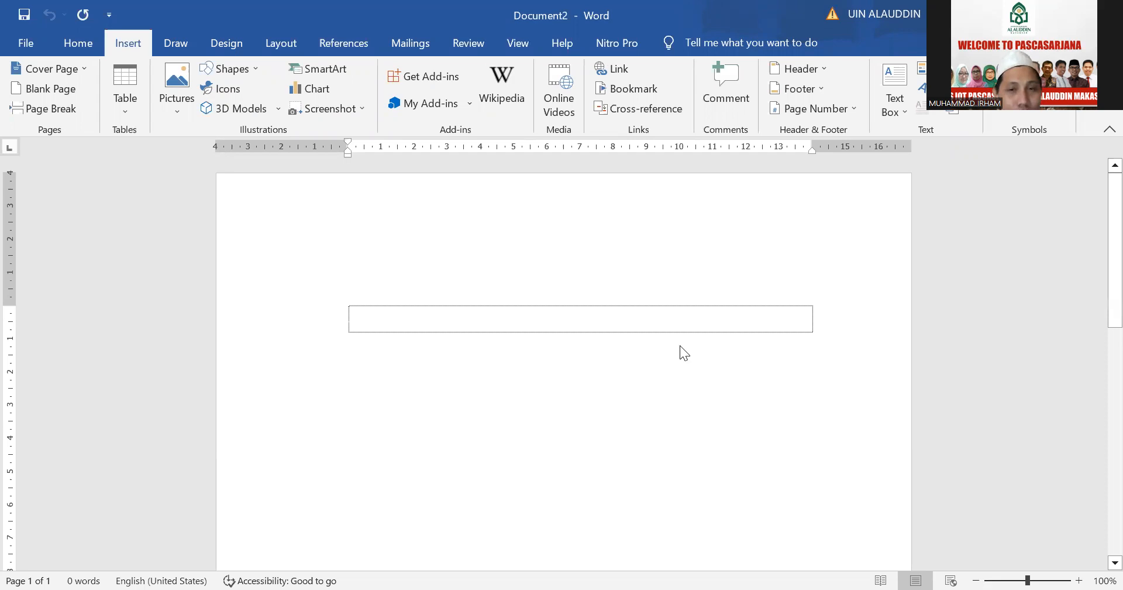
left_click_drag(757, 235, 547, 196)
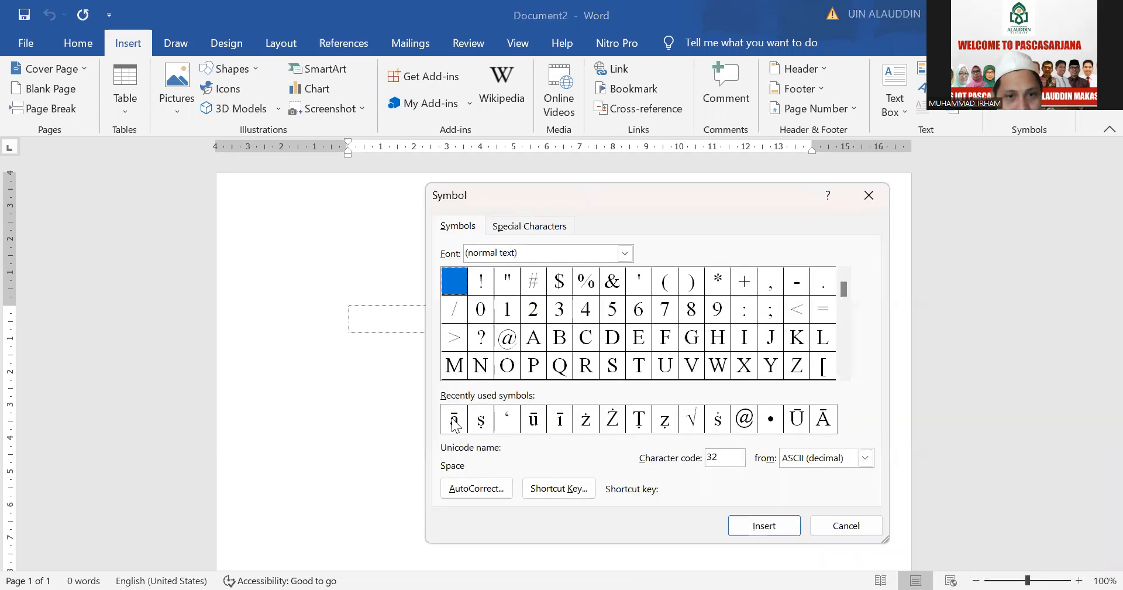
left_click(454, 420)
left_click_drag(655, 193, 639, 79)
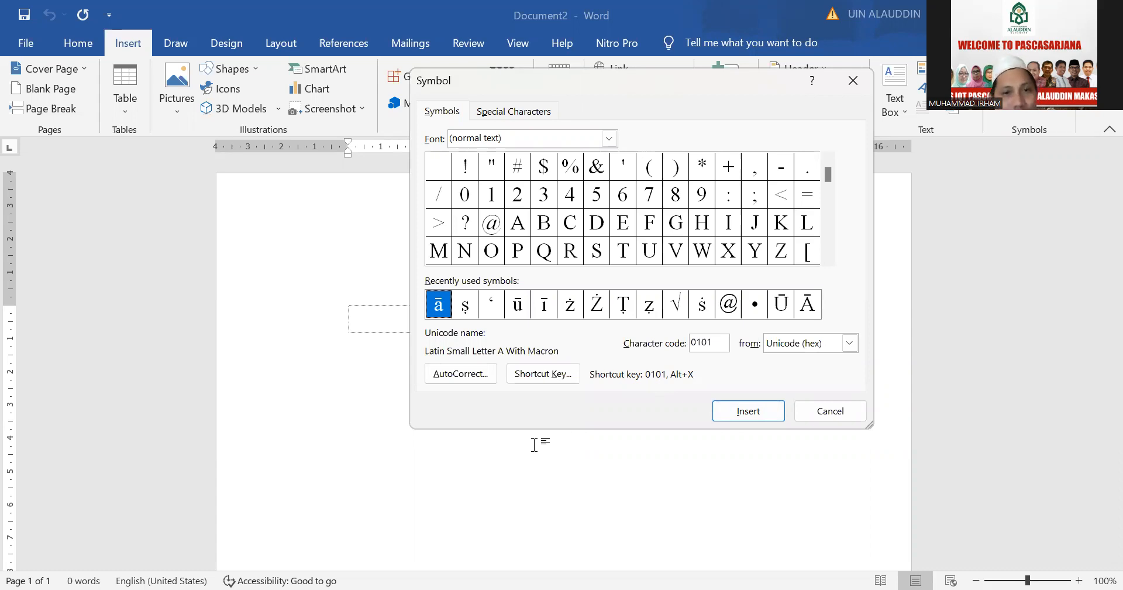
left_click(540, 375)
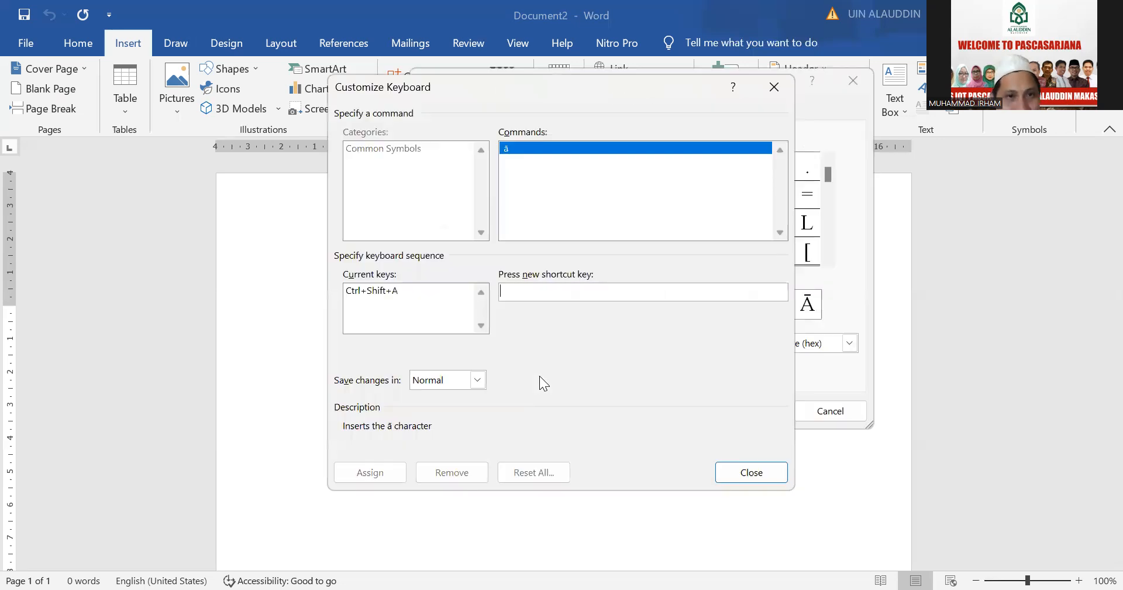
left_click(381, 290)
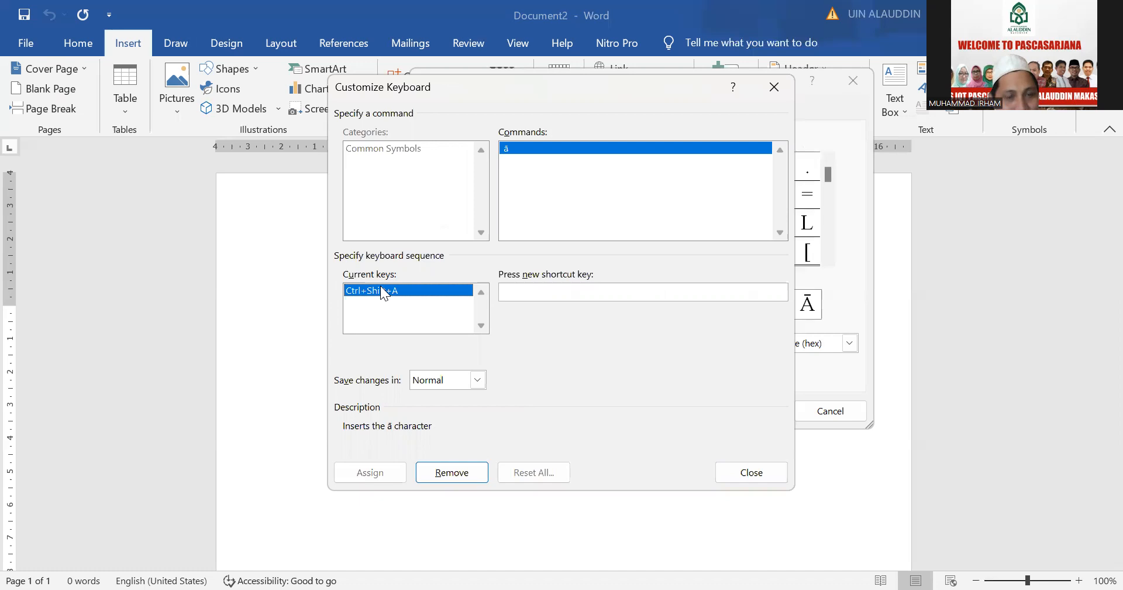
left_click(460, 472)
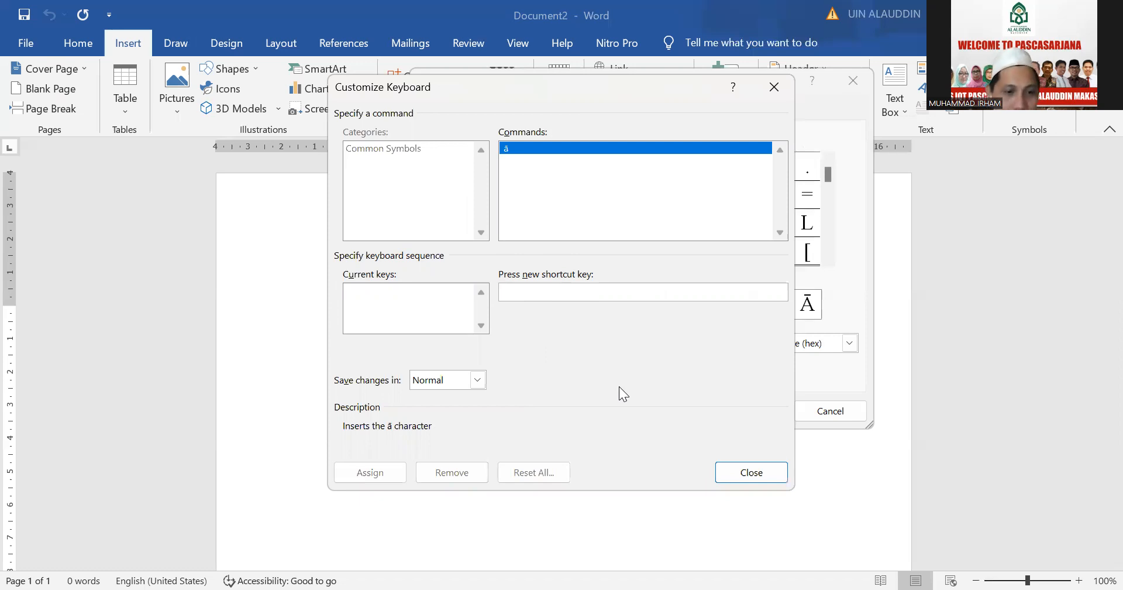
Assign Ctrl+Shift+A as the shortcut key for ā, saved in Normal, and return to the document
key("ctrl+shift+a")
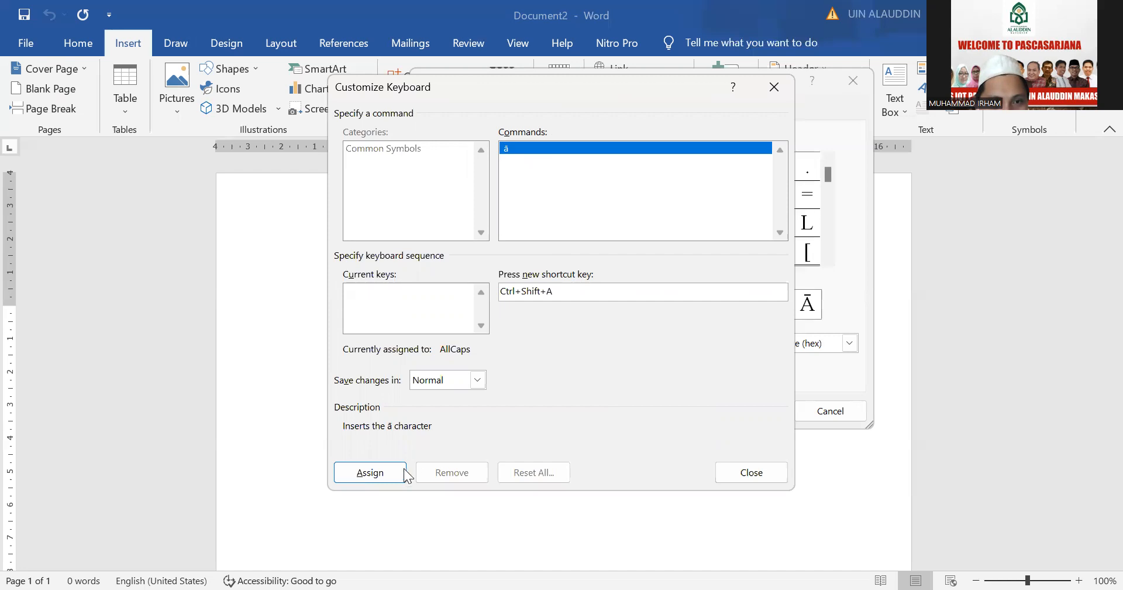
left_click(371, 473)
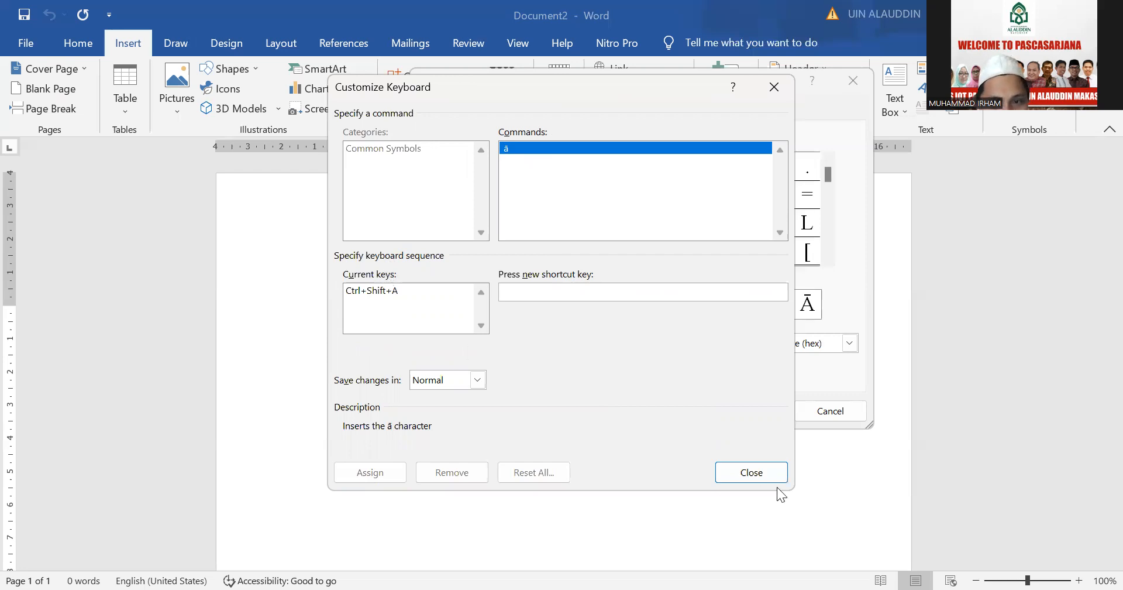
left_click(756, 475)
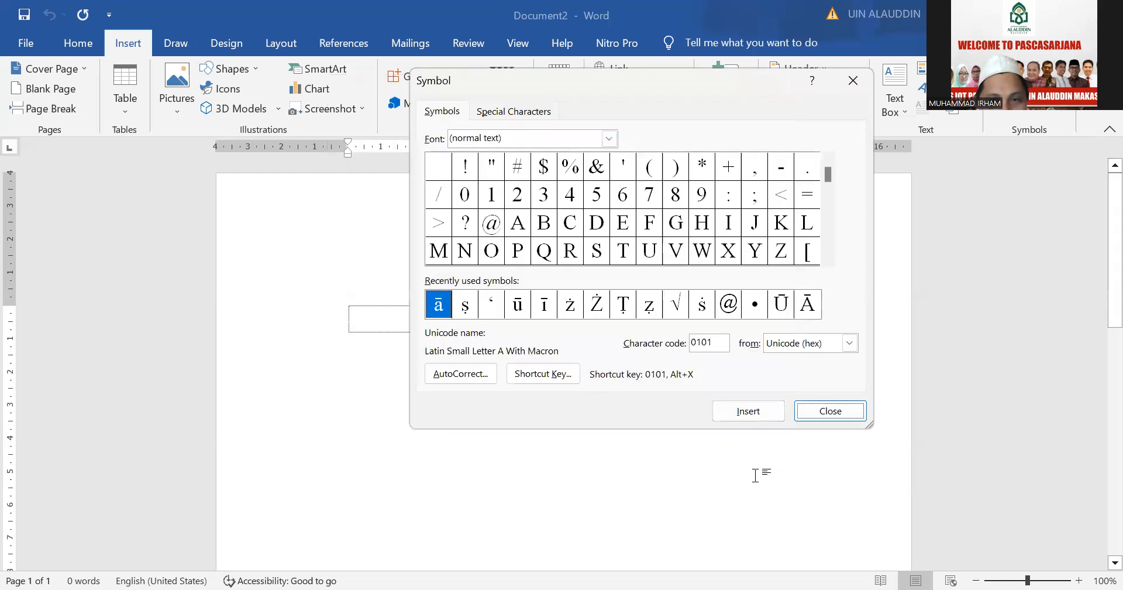
left_click(831, 411)
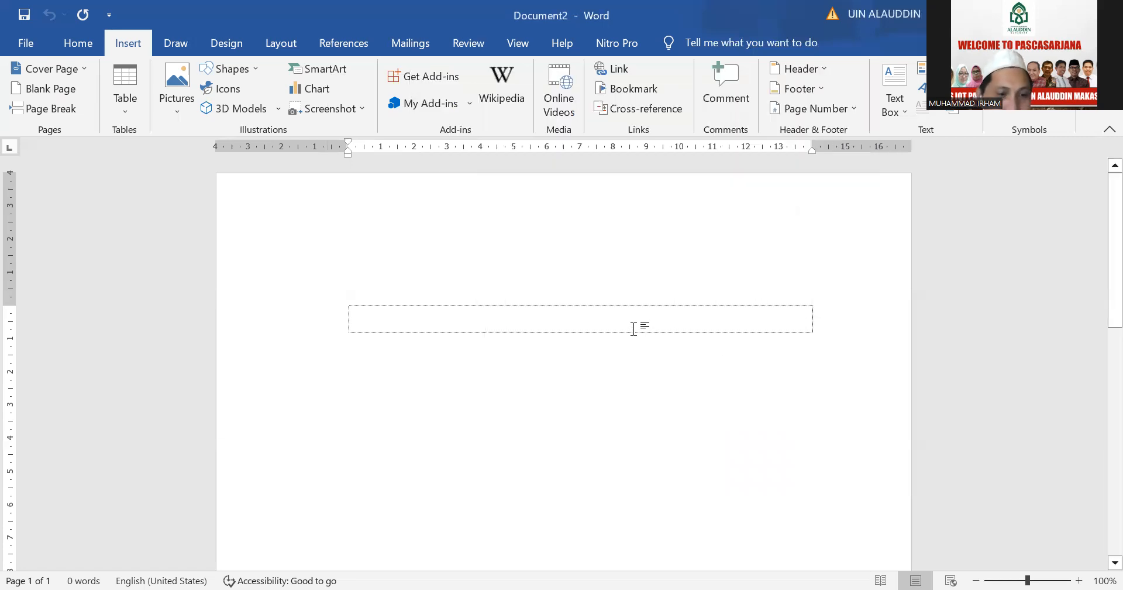
Test the new shortcut by filling part of the first line with a run of ā characters, and start a new paragraph
type("āā")
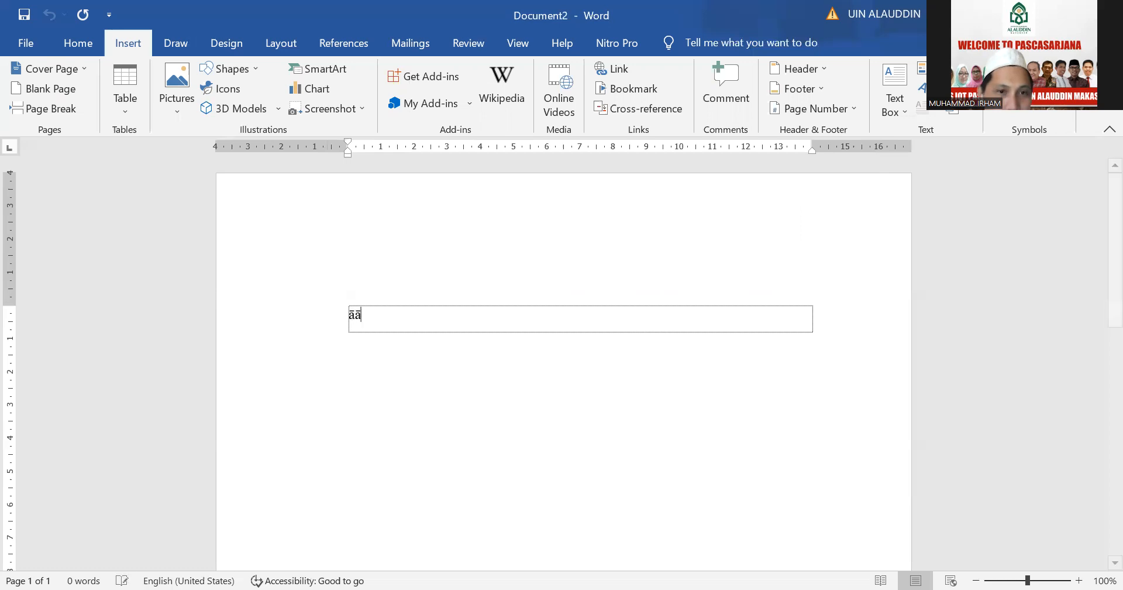
type("āāāāāāāāāāāāāāāāāāāāāāāāāāāāāāāāāāāāāāāāāāāāāāāā")
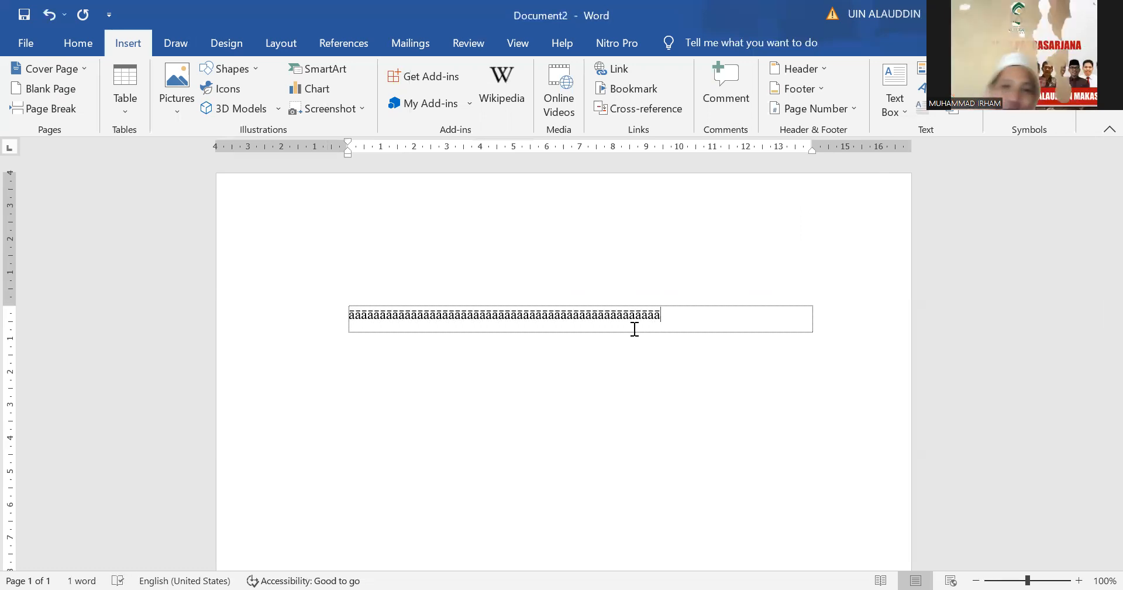
key("Return")
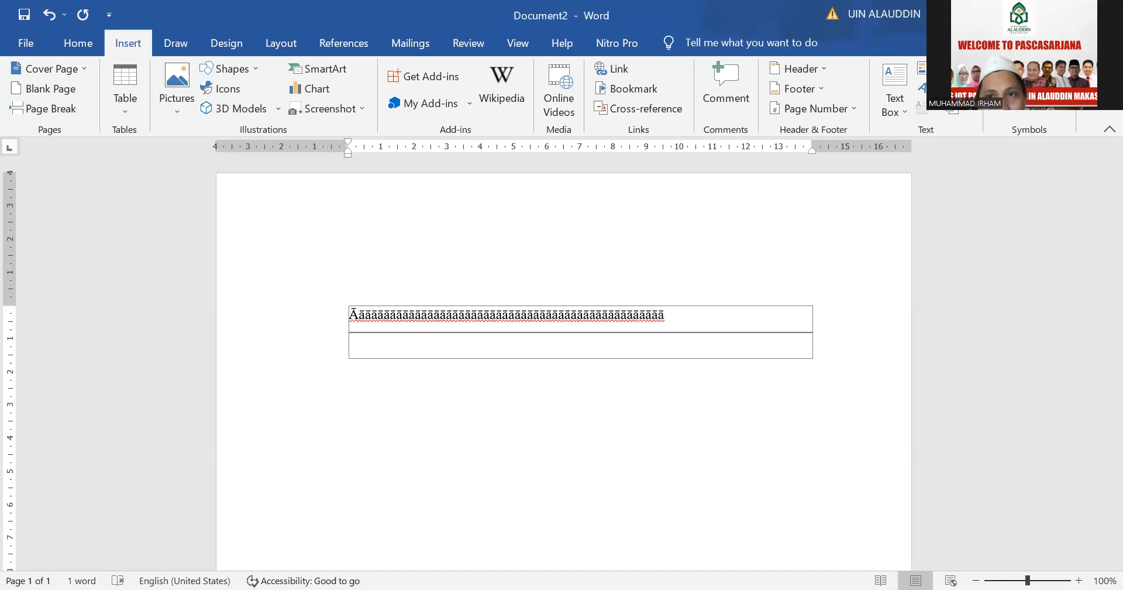
Remove the existing Alt+Ctrl+Shift+A shortcut from the symbol Ā (Latin Capital Letter A With Macron)
left_click(1023, 89)
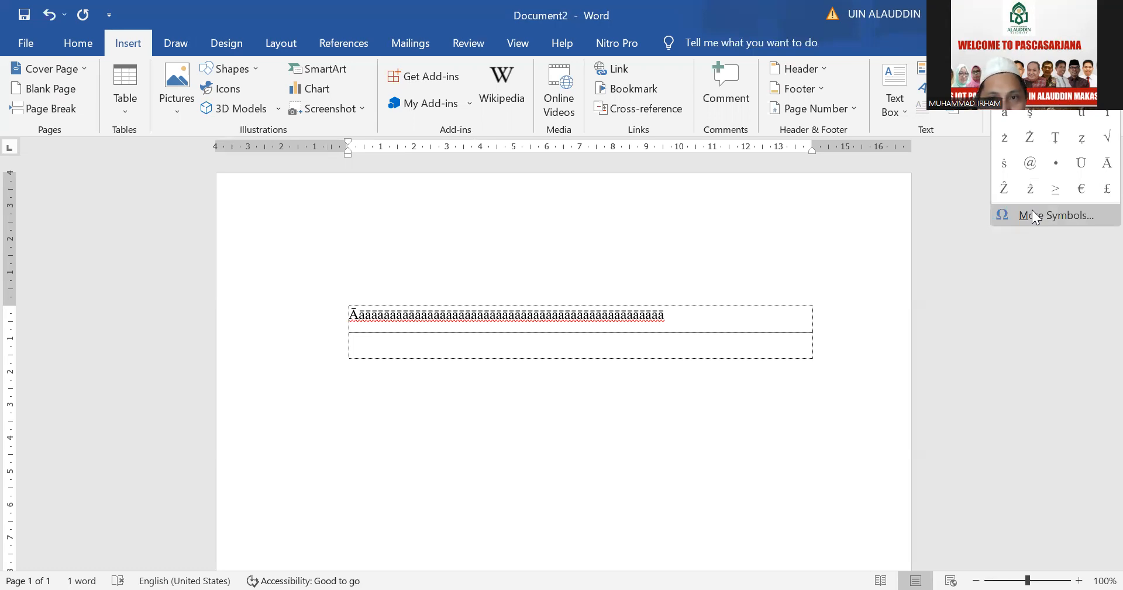
left_click(1033, 215)
left_click(806, 304)
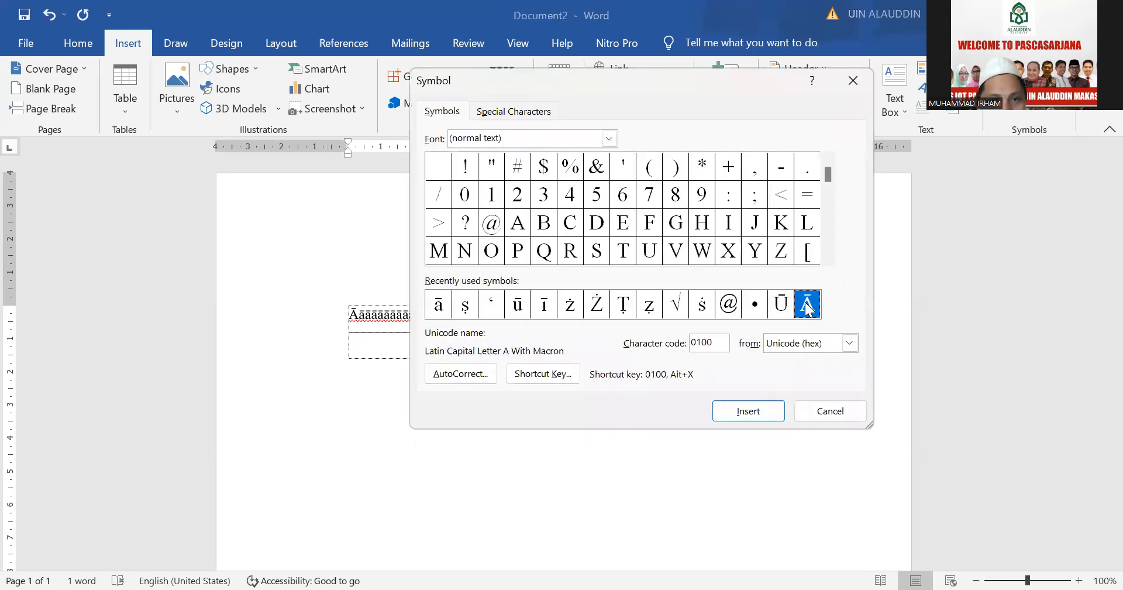
left_click(551, 375)
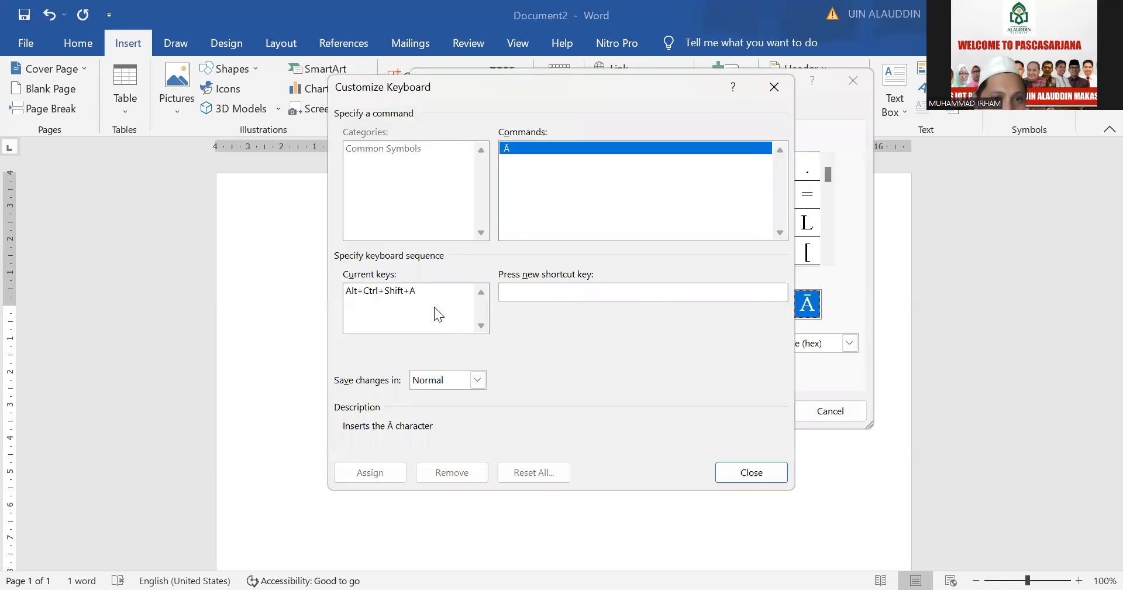
left_click(409, 289)
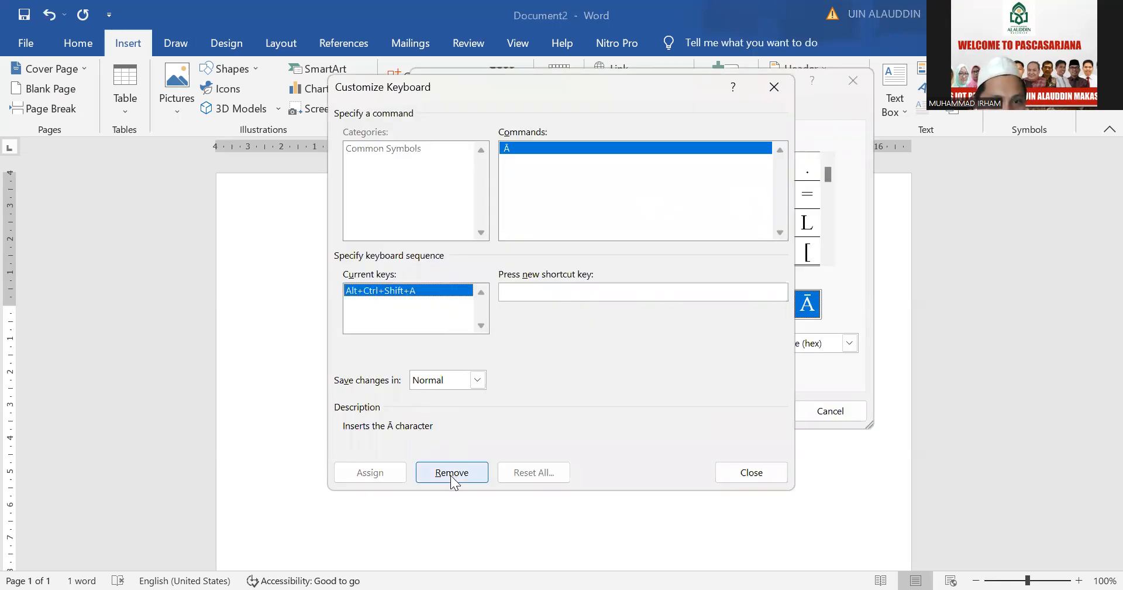
left_click(451, 476)
Assign Alt+Ctrl+Shift+A as the shortcut key for Ā, saved in Normal, and return to the document
left_click(521, 288)
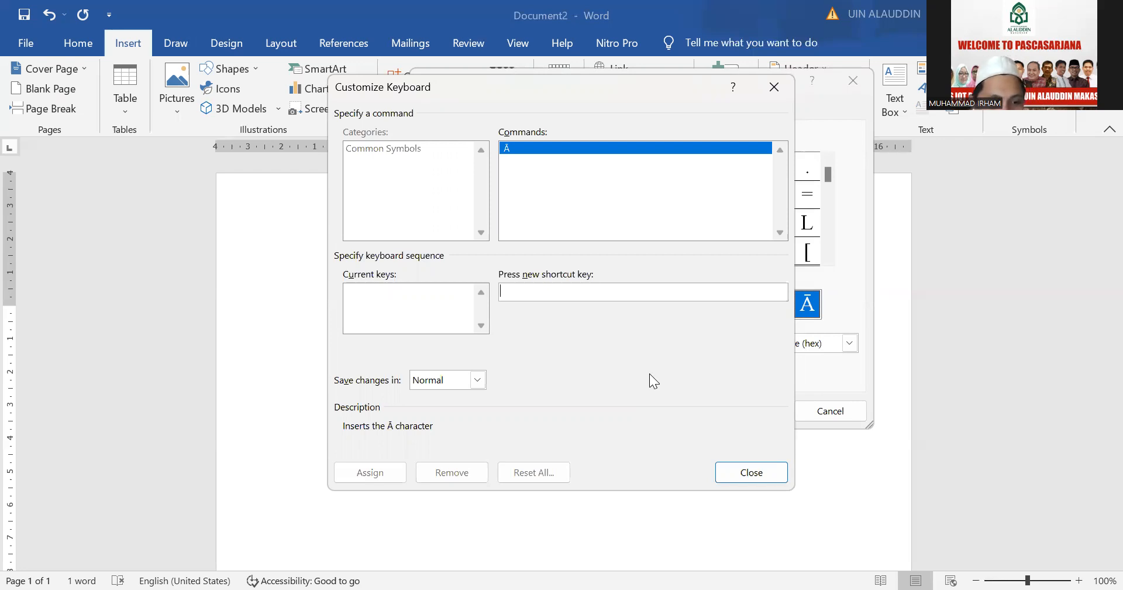
key("ctrl+alt+shift+a")
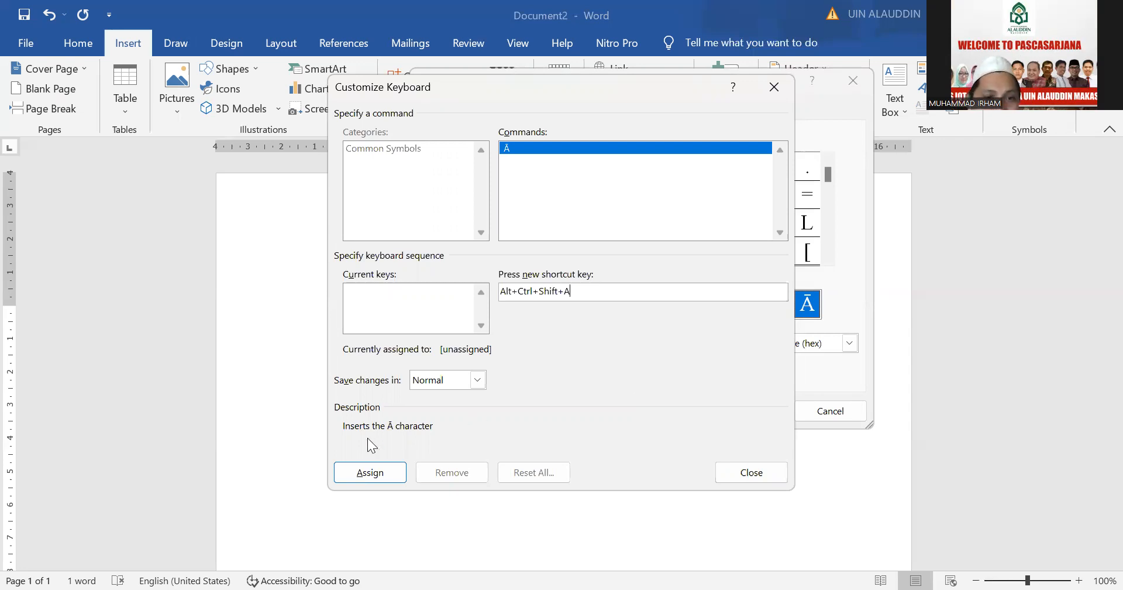
left_click(373, 477)
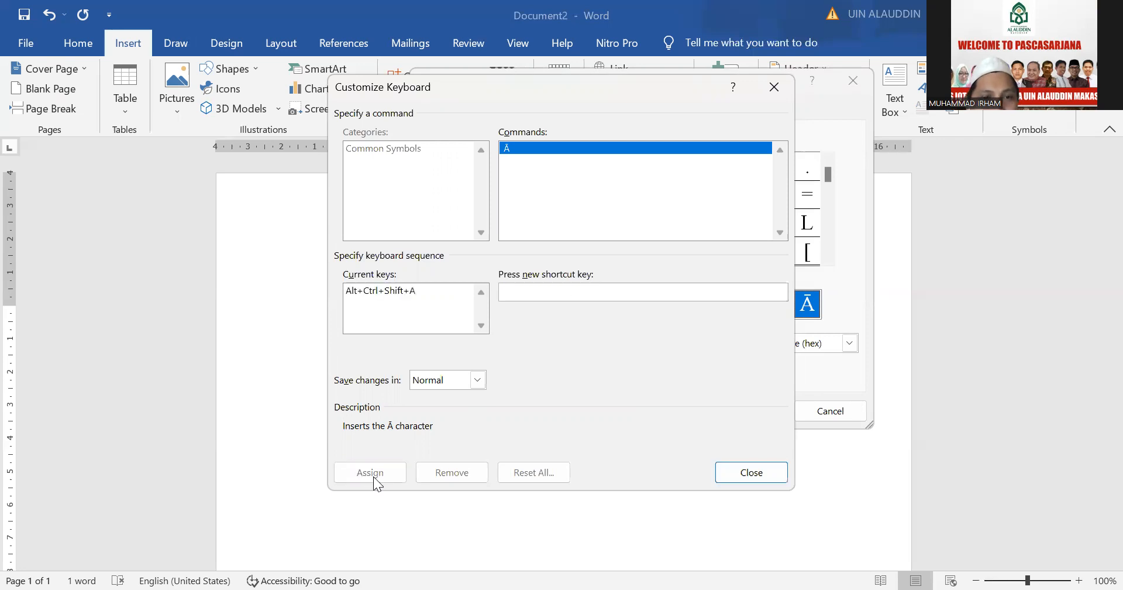
left_click(746, 472)
left_click(831, 412)
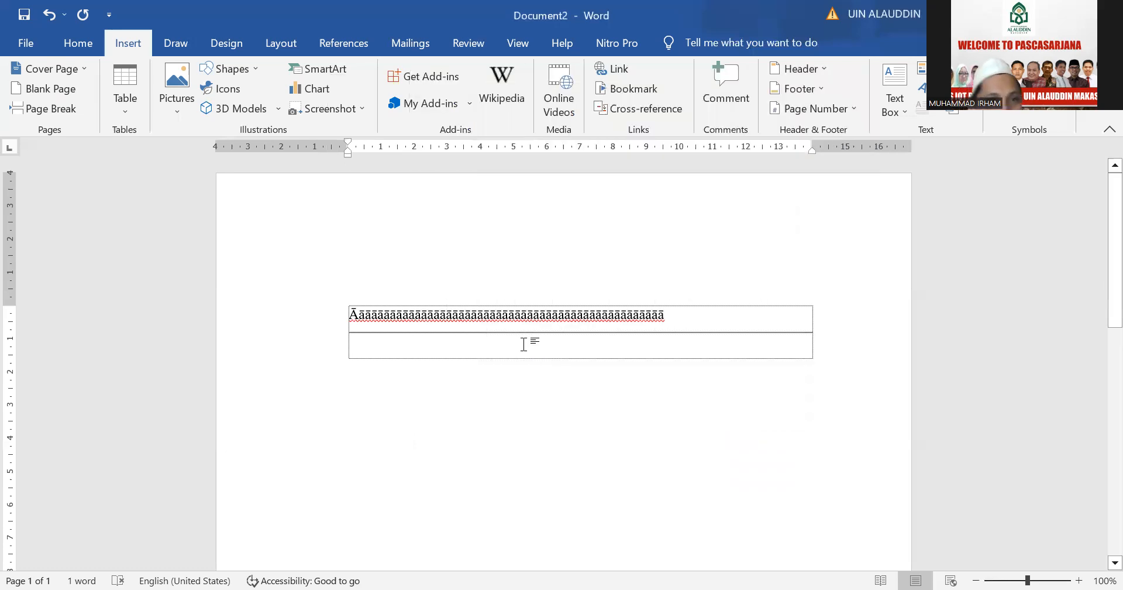
Test both shortcuts in the second paragraph with a long run of Ā followed by a few mixed ā and Ā characters
left_click(523, 344)
type("ĀĀĀĀĀĀĀĀĀĀĀĀĀĀĀĀĀĀĀĀĀĀĀĀĀĀĀĀĀĀĀĀĀĀāāā")
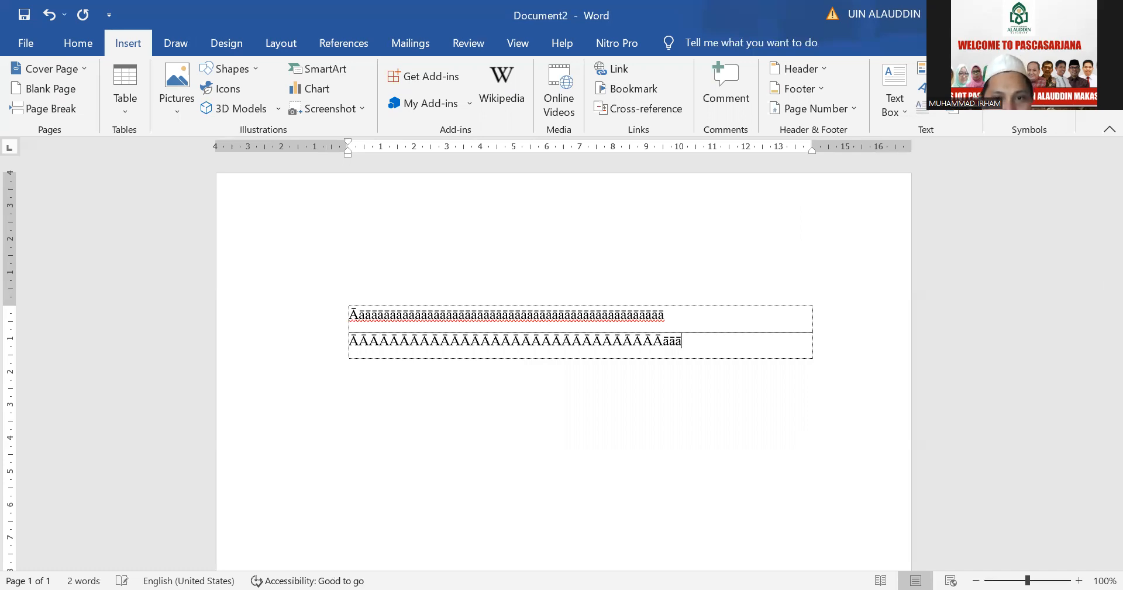
type("ĀĀāā")
Add two paragraphs below the macron test lines and write "Nabi Muhammad saw." in the last one
key("Tab")
key("Tab")
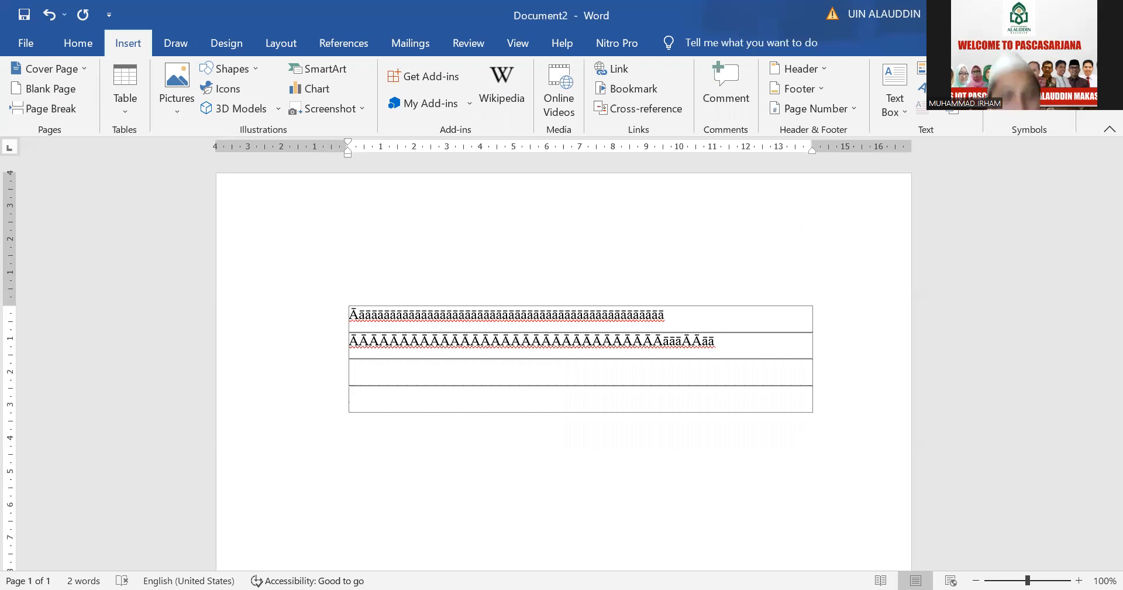
type("Nab")
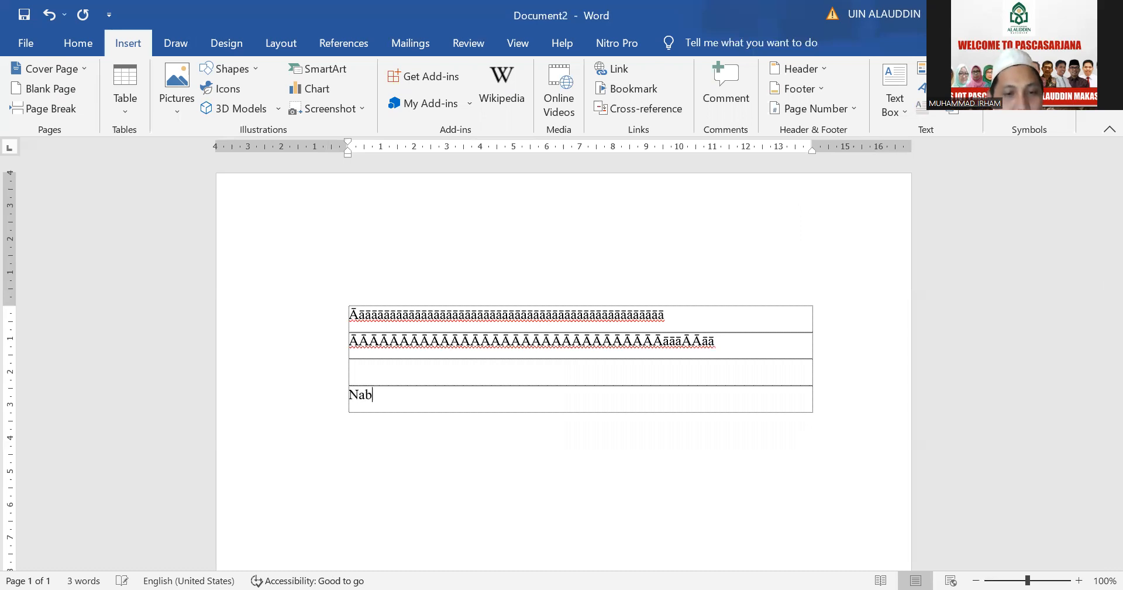
type("i Muhamma")
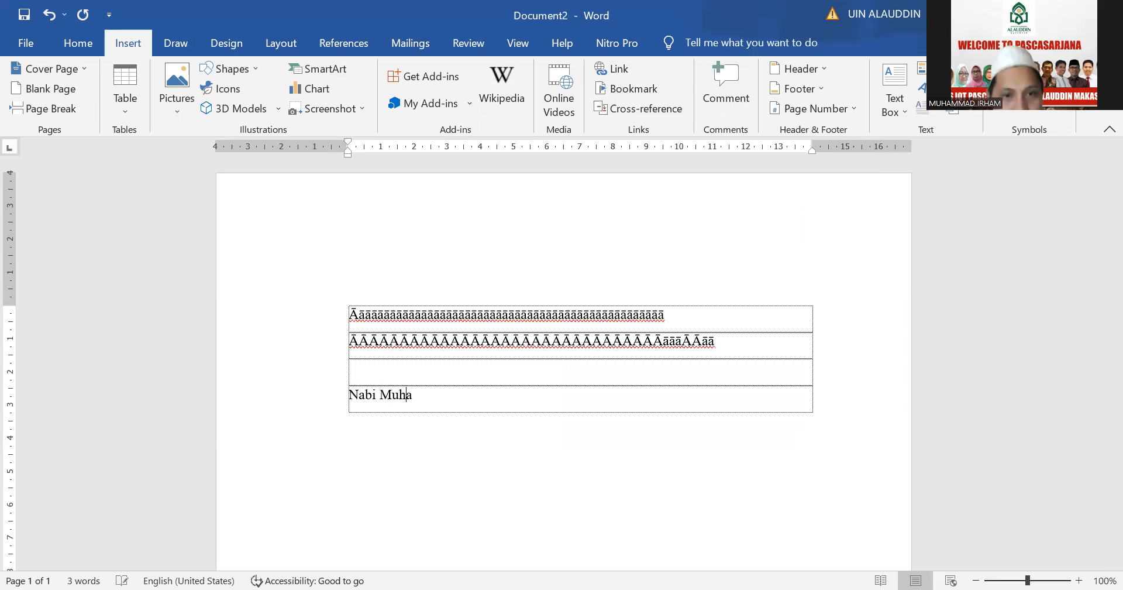
type("sw")
key("BackSpace")
type("aw.")
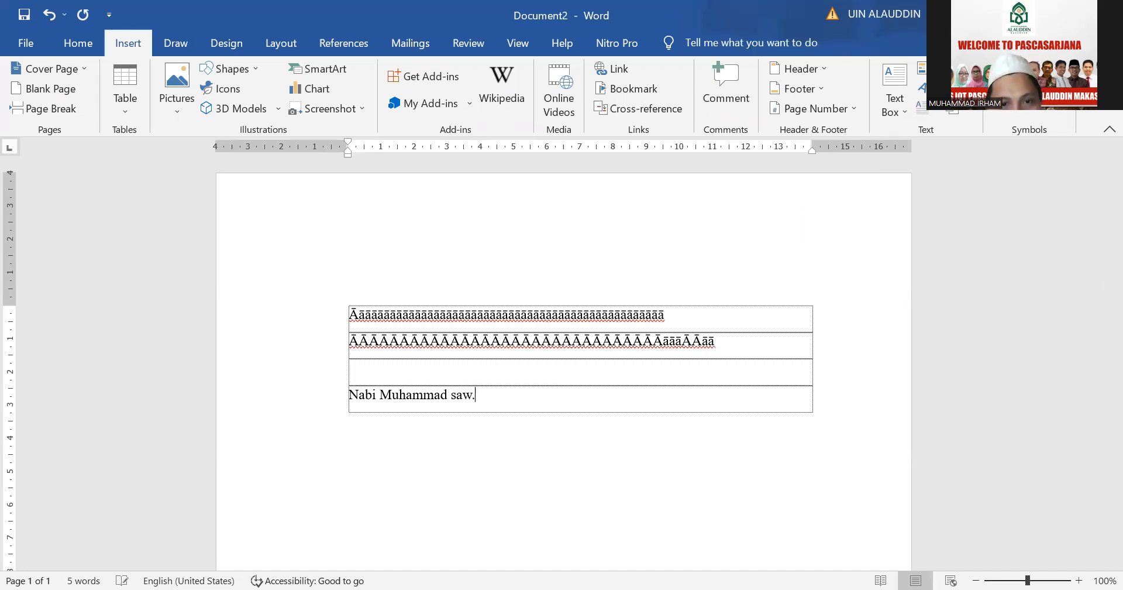
Save the text "Nabi Muhammad saw." without its paragraph mark as AutoText entry "m", using the same text as description and redefining the existing entry
key("shift+Home")
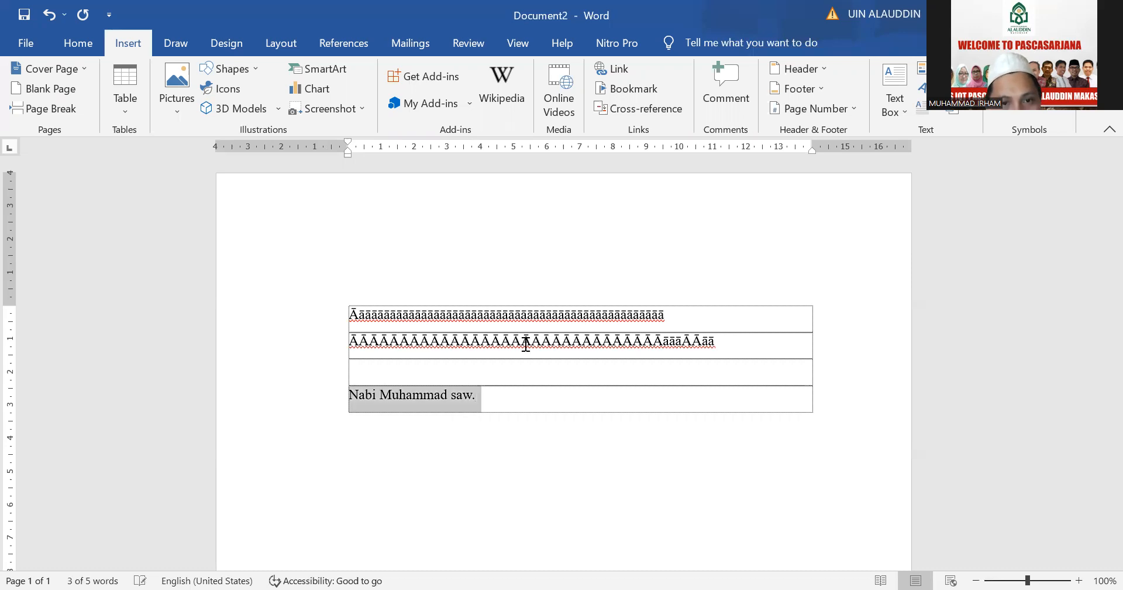
key("shift+Left")
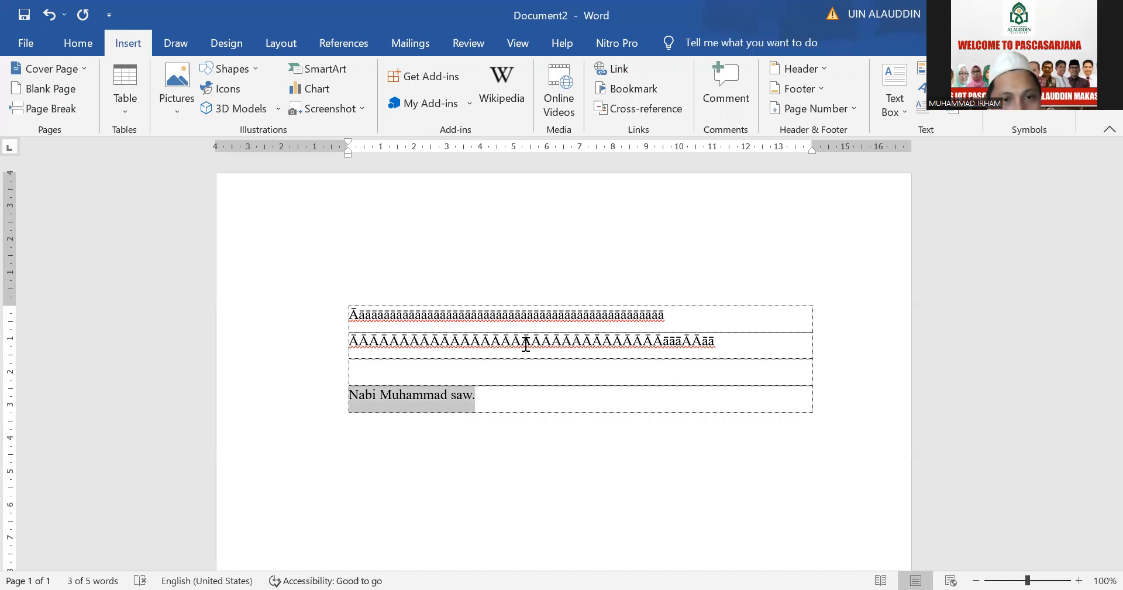
key("Left")
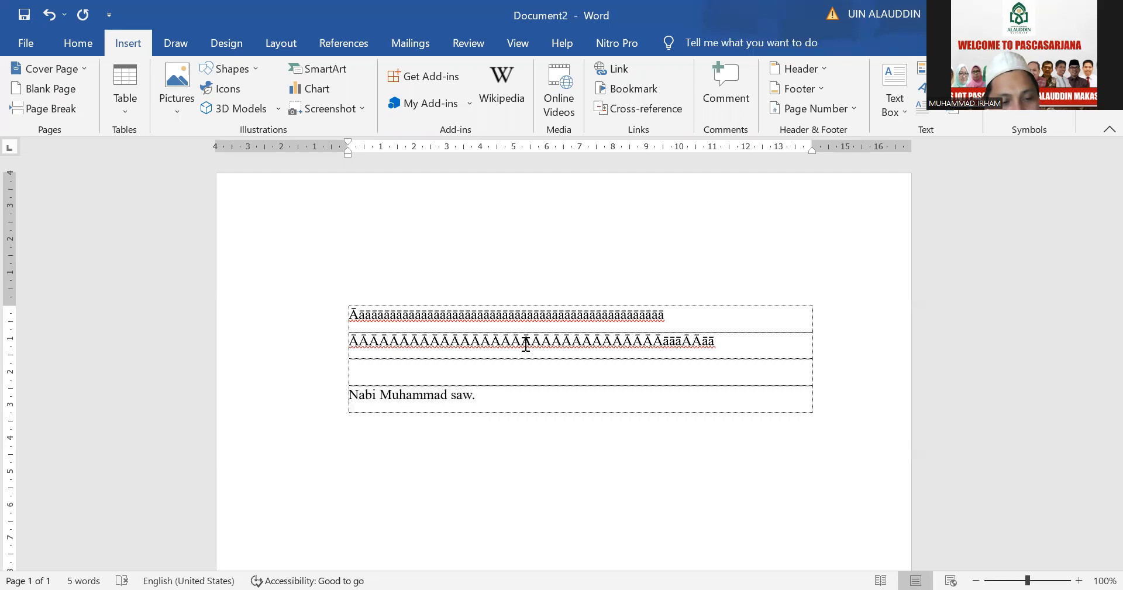
key("shift+End")
key("shift+Left")
key("ctrl+c")
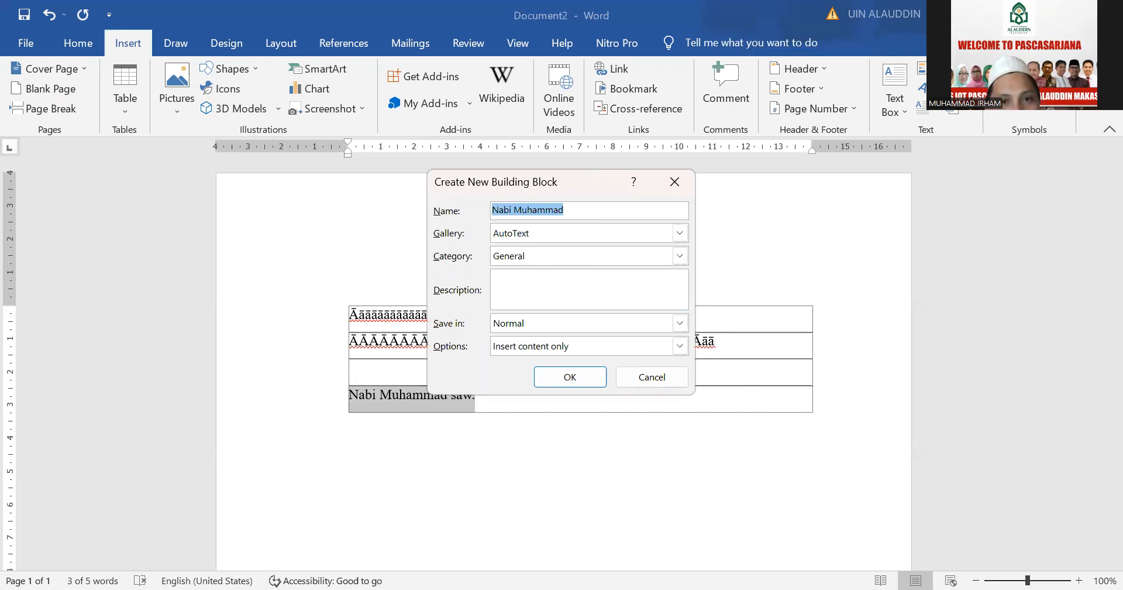
type("m")
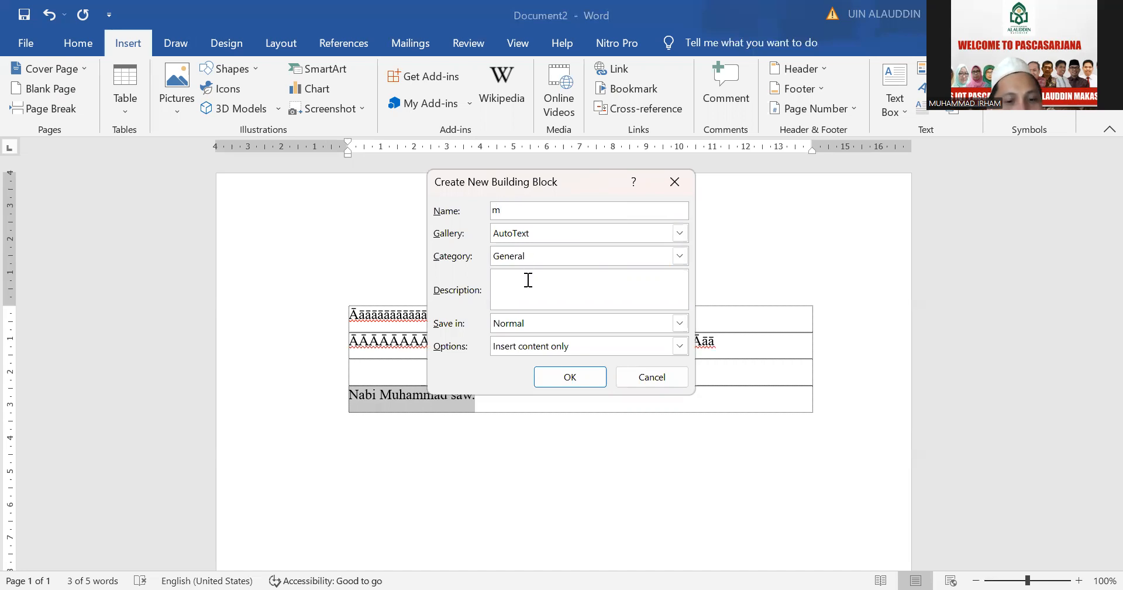
key("ctrl+v")
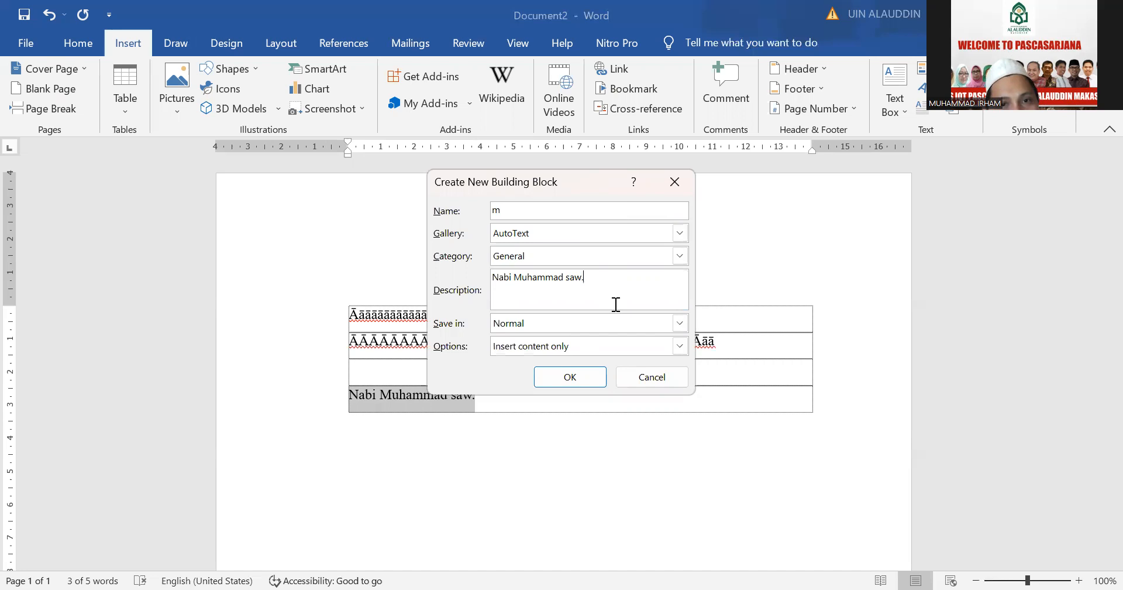
left_click(581, 382)
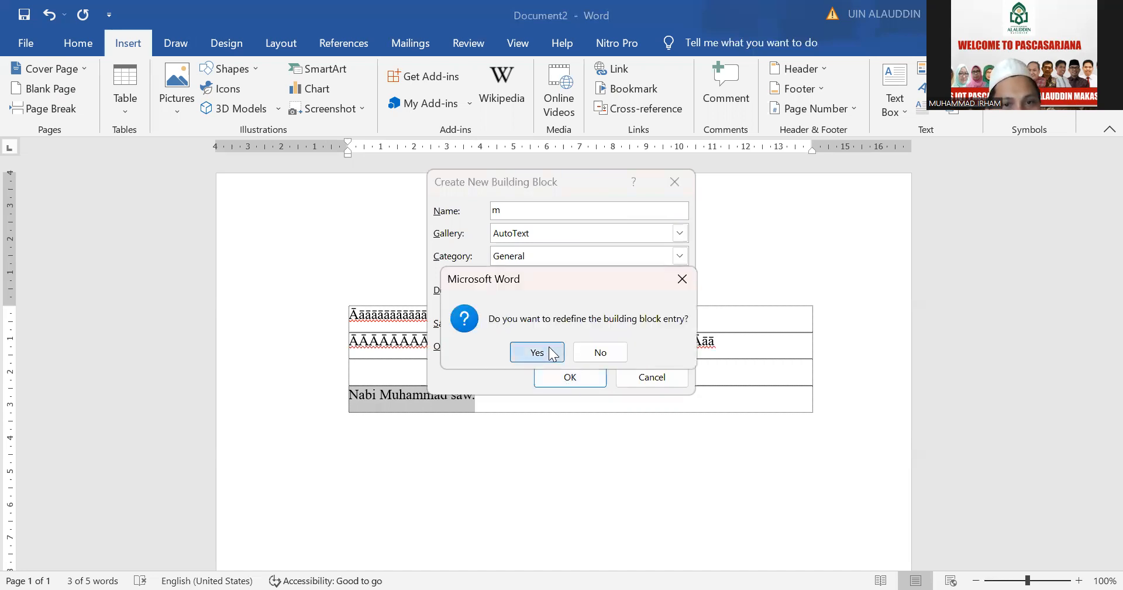
left_click(553, 352)
left_click(495, 393)
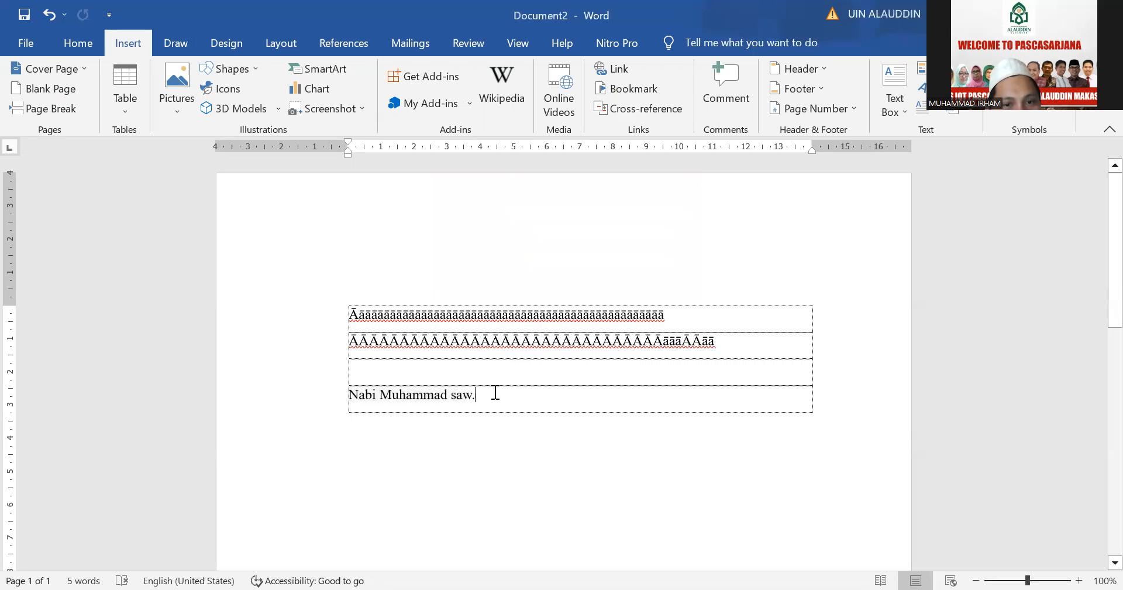
Add two rows below "Nabi Muhammad saw." and expand the AutoText entry "m" three times in the last one
key("Tab")
key("Tab")
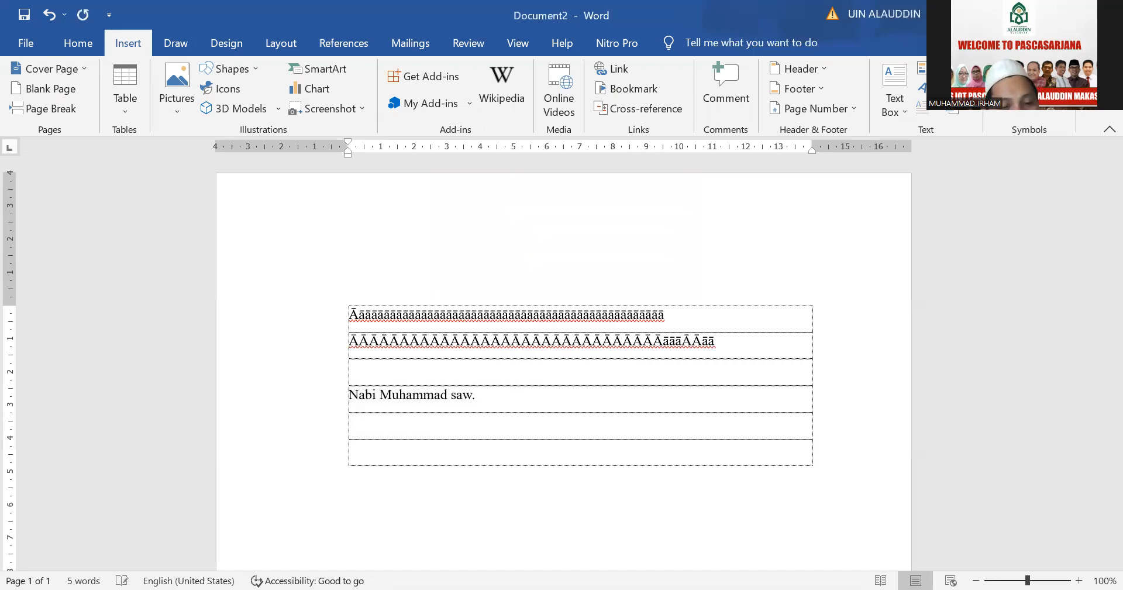
type("m")
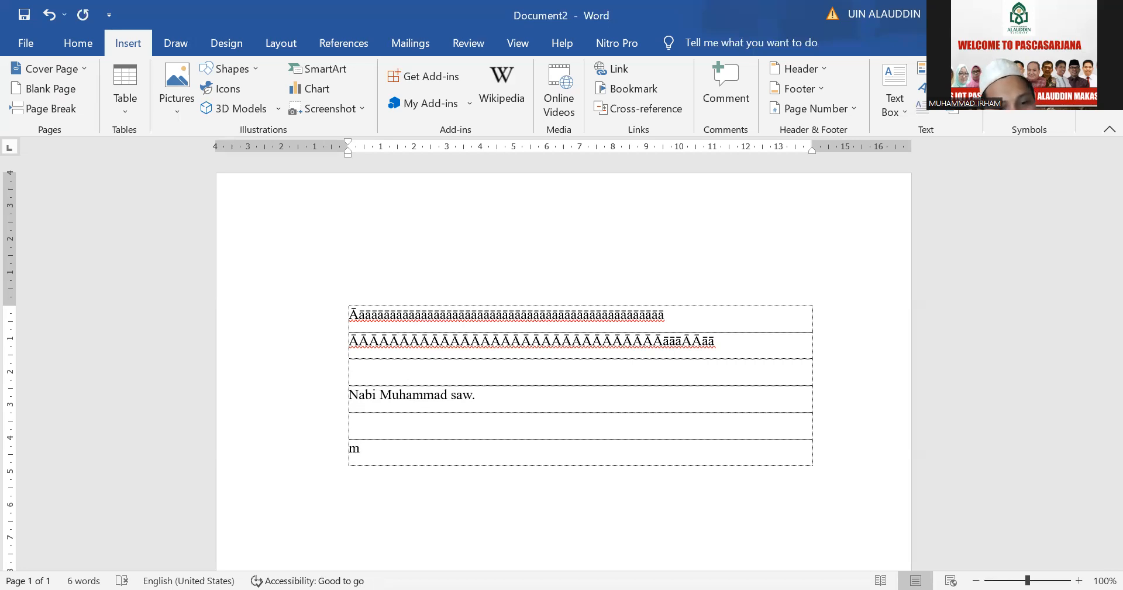
key("F3")
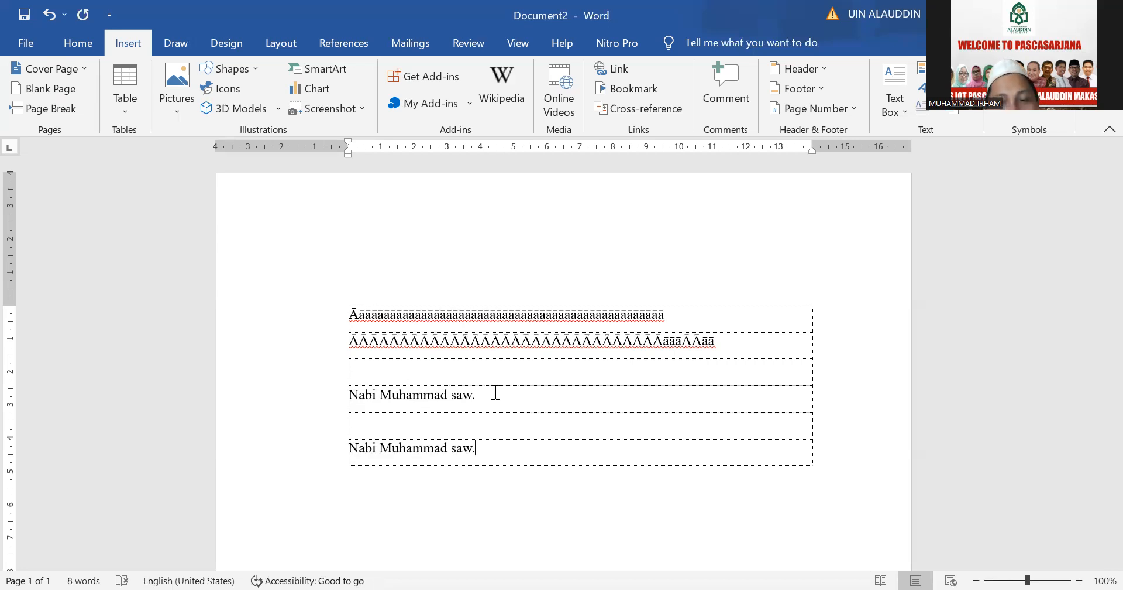
type("m")
key("F3")
type("mmad saw. Nabi Muhammad saw.")
key("F3")
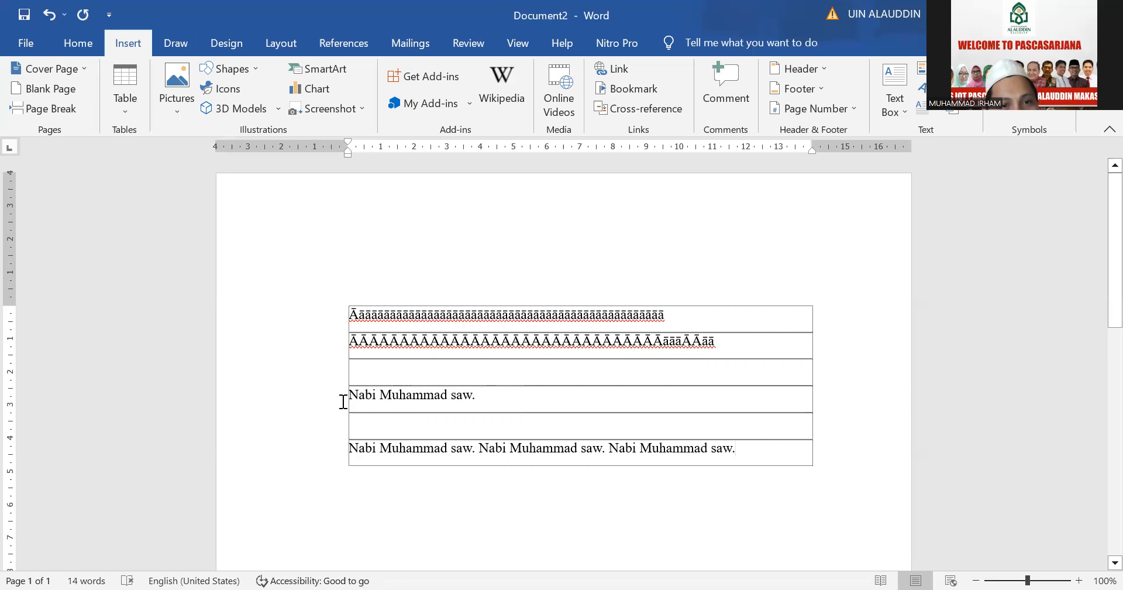
Save the original "Nabi Muhammad saw." text as AutoText entry "Nabi Muhammad" in the General category, stored in Normal
left_click_drag(348, 394, 477, 394)
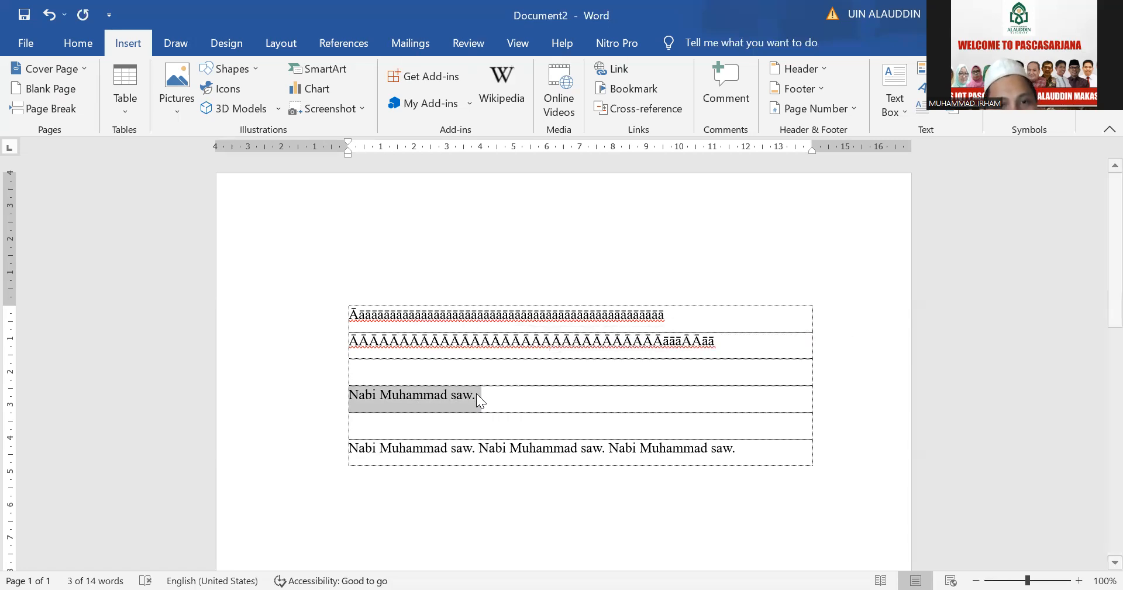
key("alt+F3")
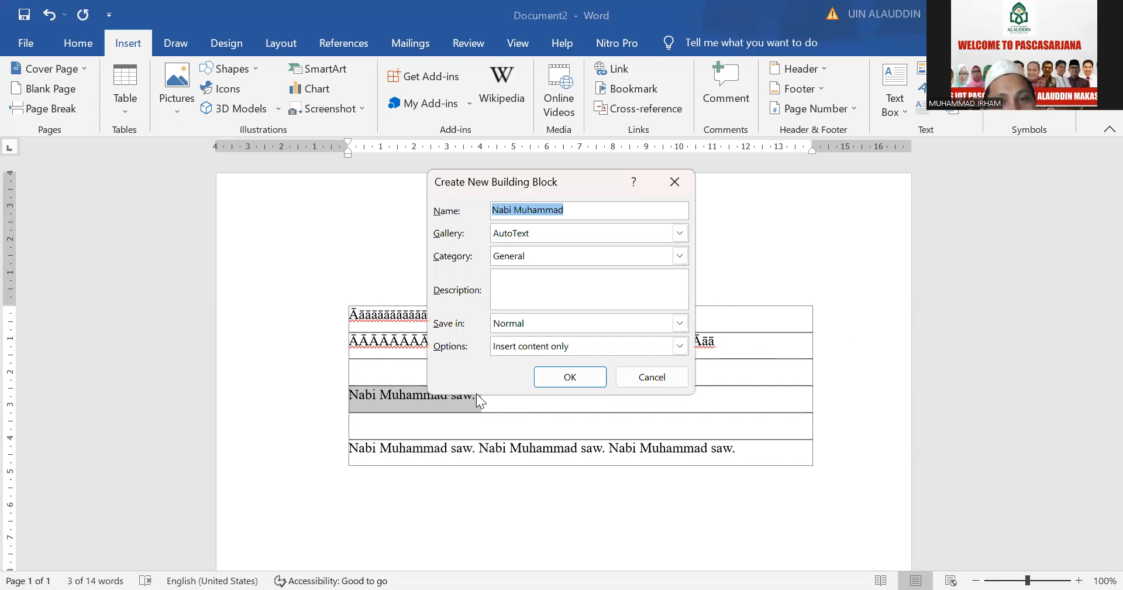
key("Return")
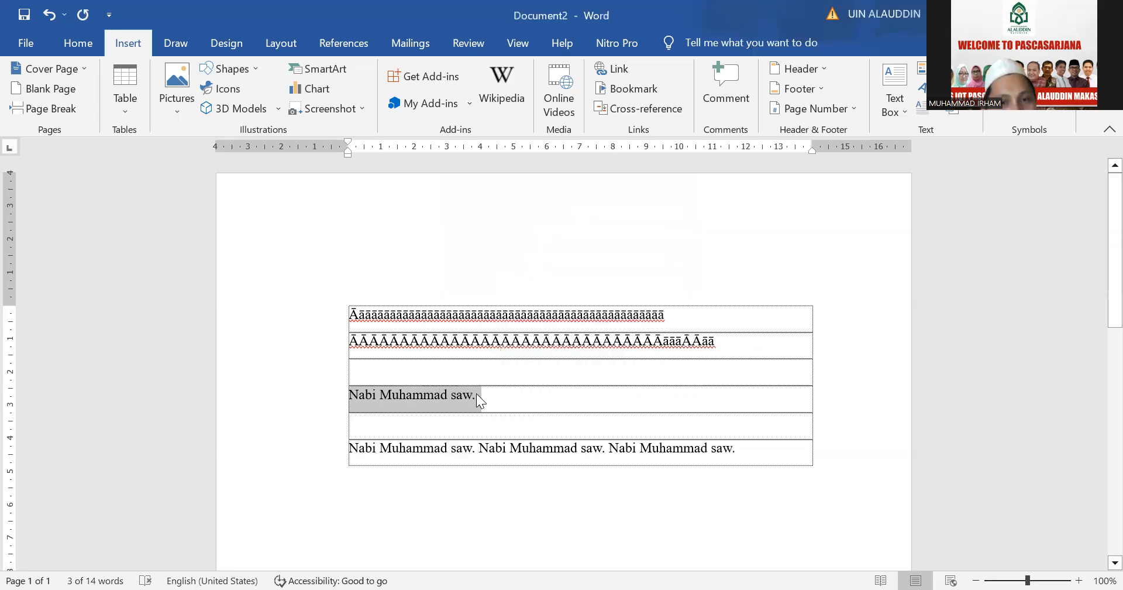